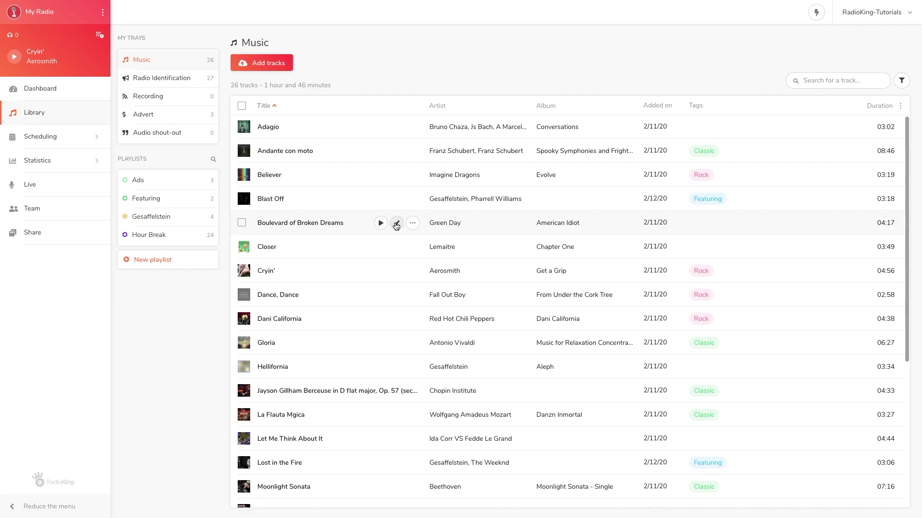
- Give Boulevard of Broken Dreams a new Pop Punk tag plus the Rock tag, and save
click(396, 223)
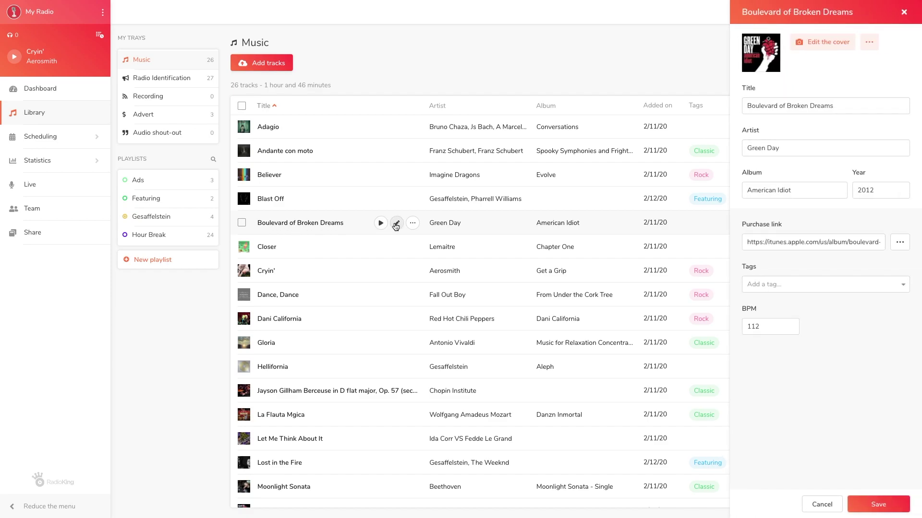
click(772, 284)
text(P)
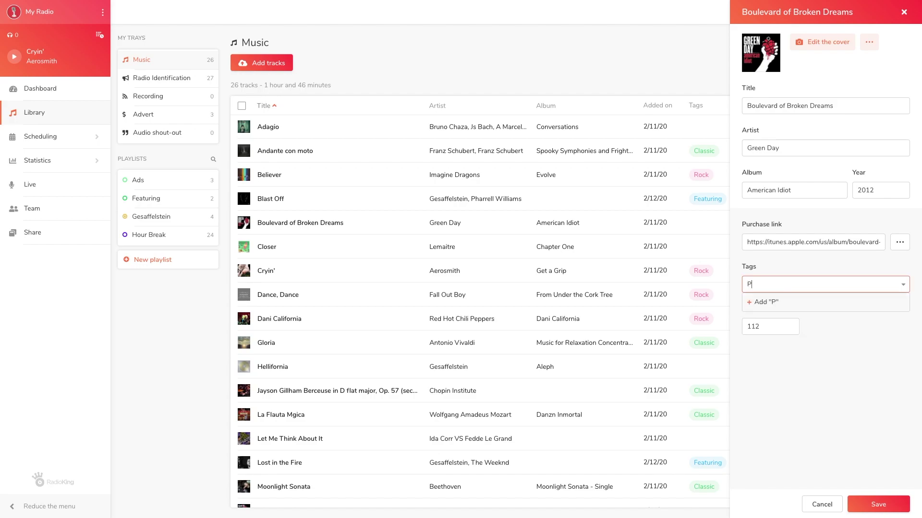
text(op Punk)
click(749, 303)
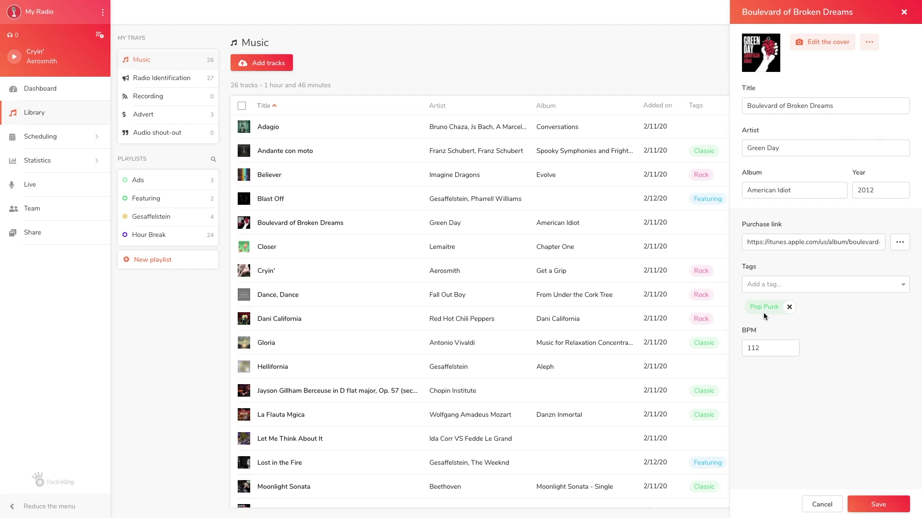
click(781, 285)
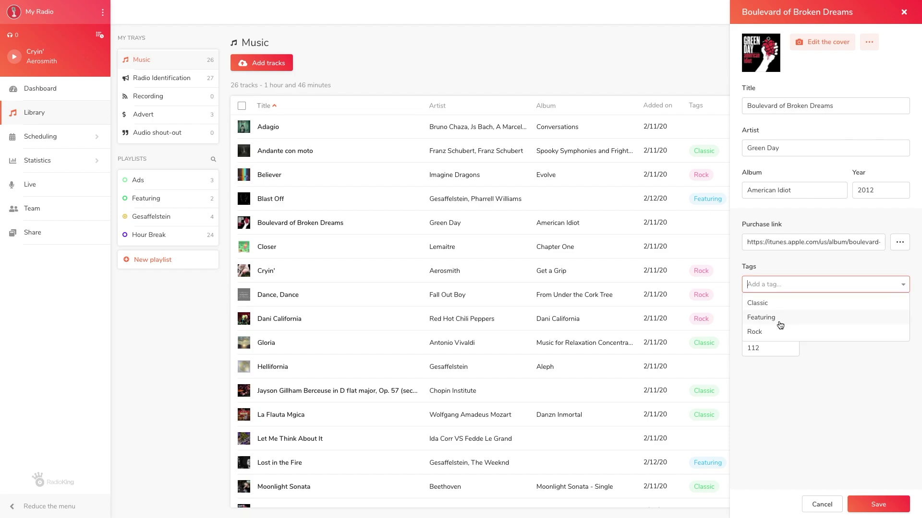
click(768, 333)
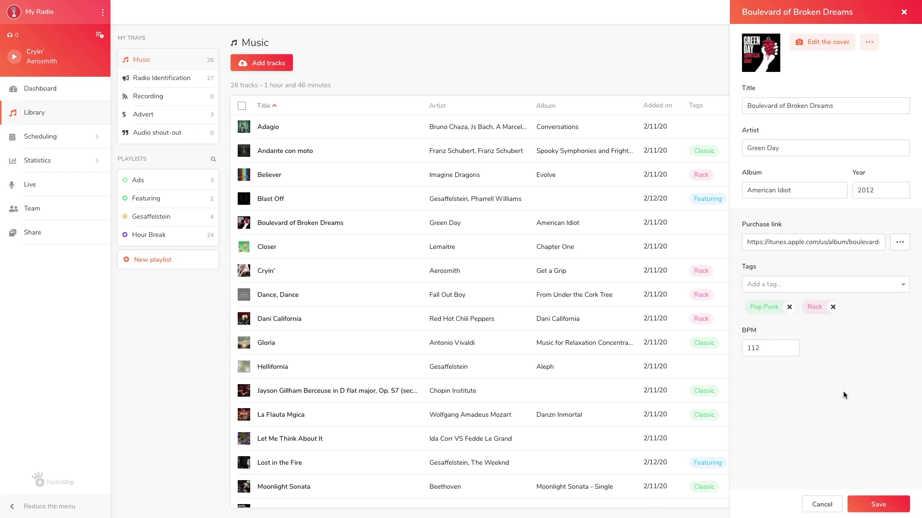
click(865, 505)
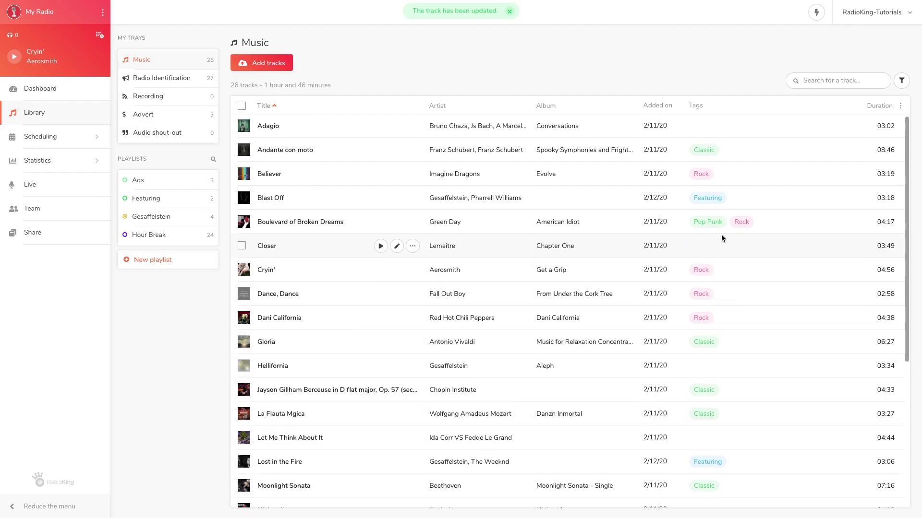
click(742, 222)
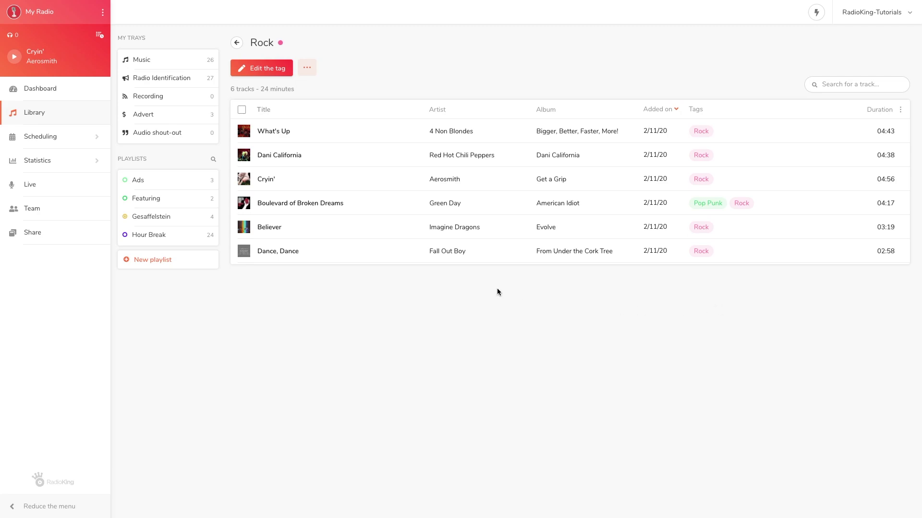
- From the full library, select Pursuit, Nightcall and Positif and apply a newly created Electro tag
click(54, 114)
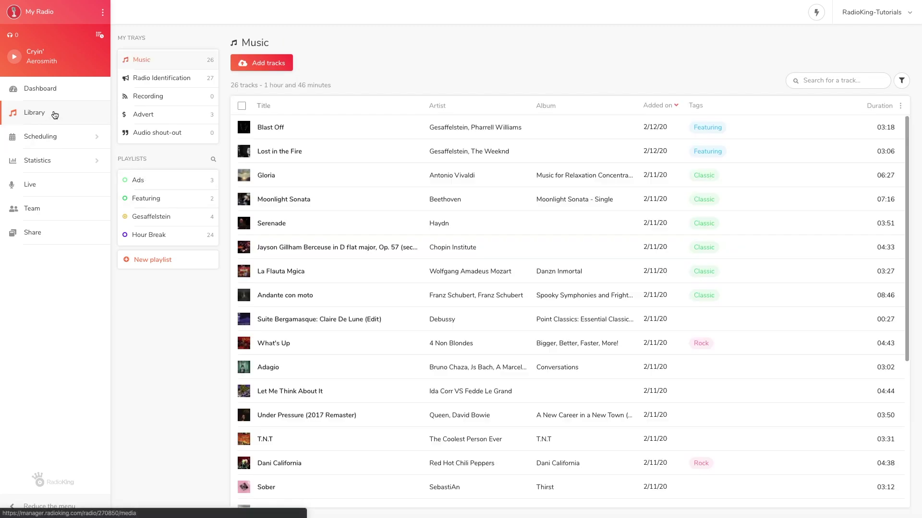
scroll(357, 272, down, 3)
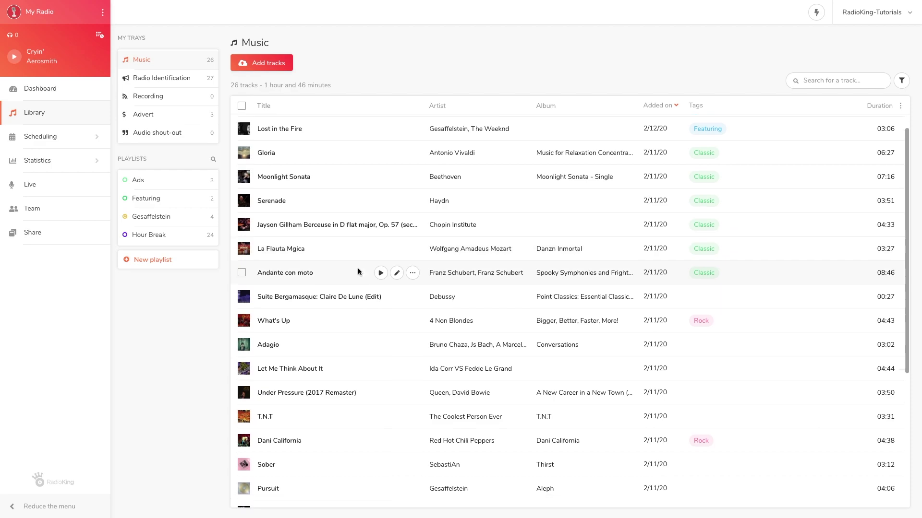
scroll(358, 270, down, 3)
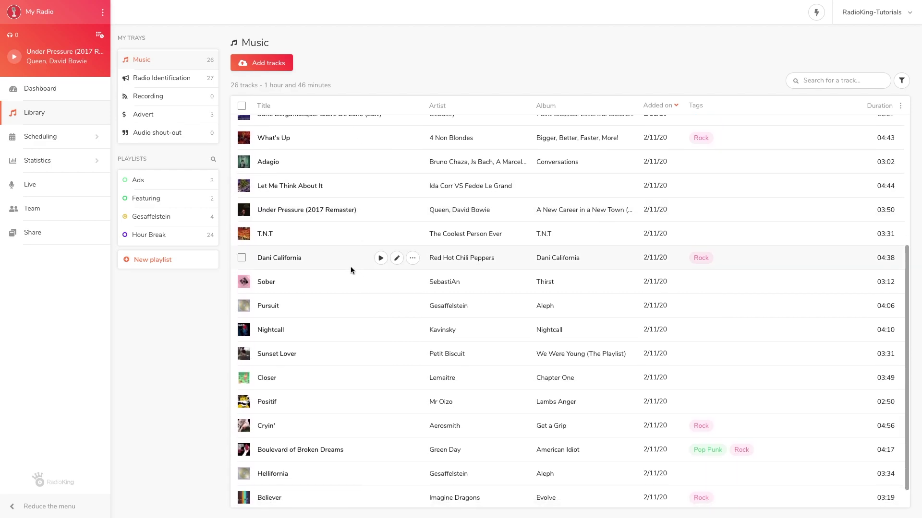
click(242, 305)
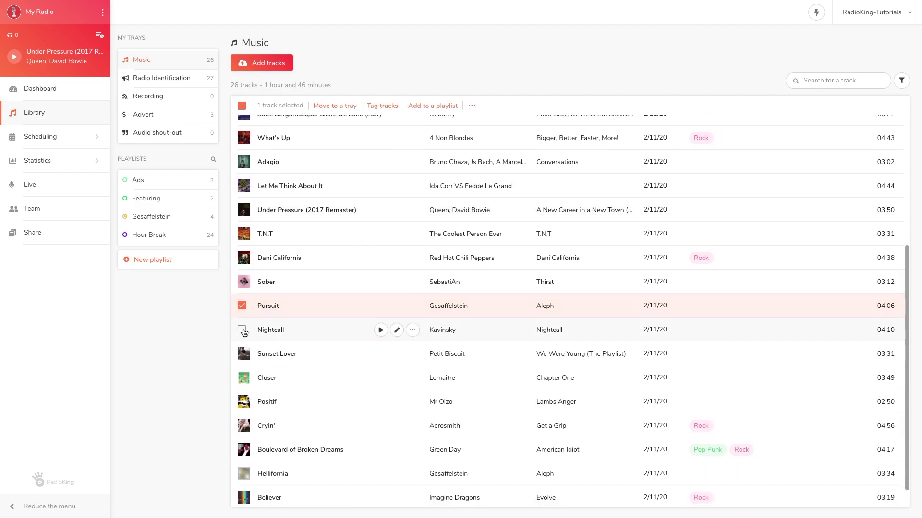
click(243, 330)
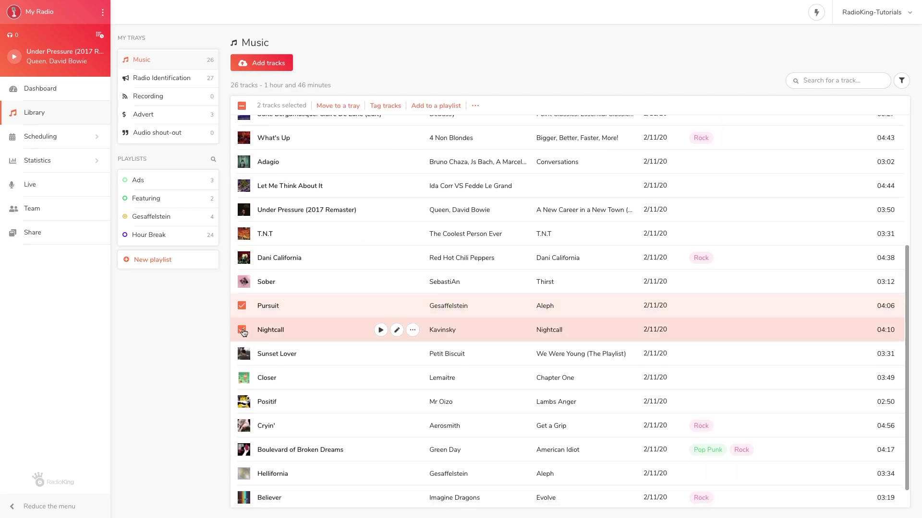
click(242, 403)
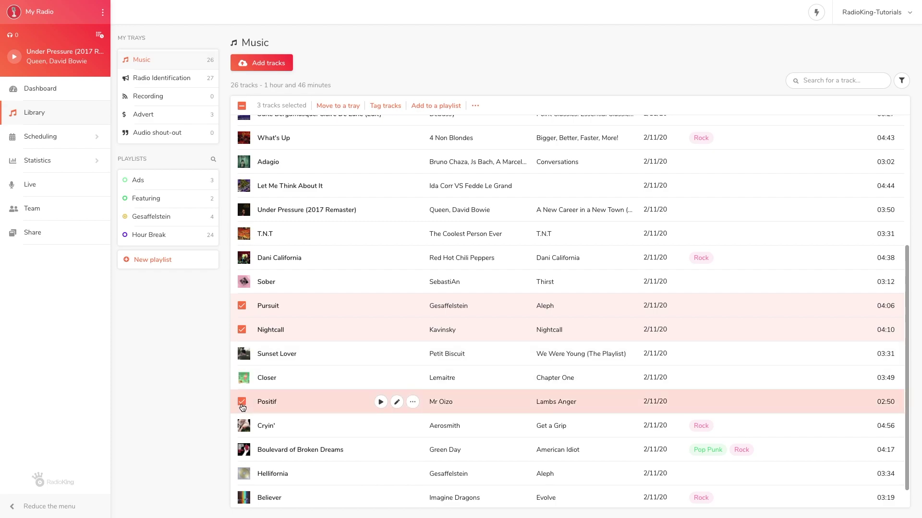
click(381, 108)
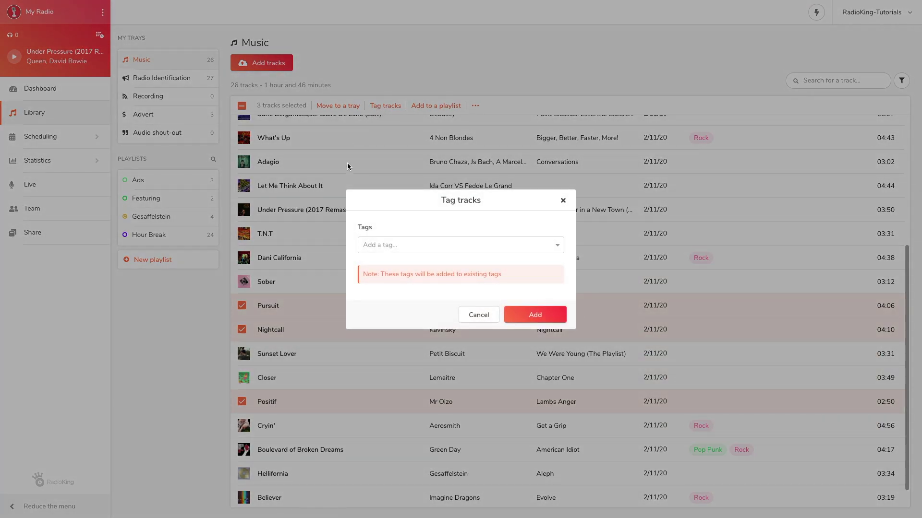
click(370, 245)
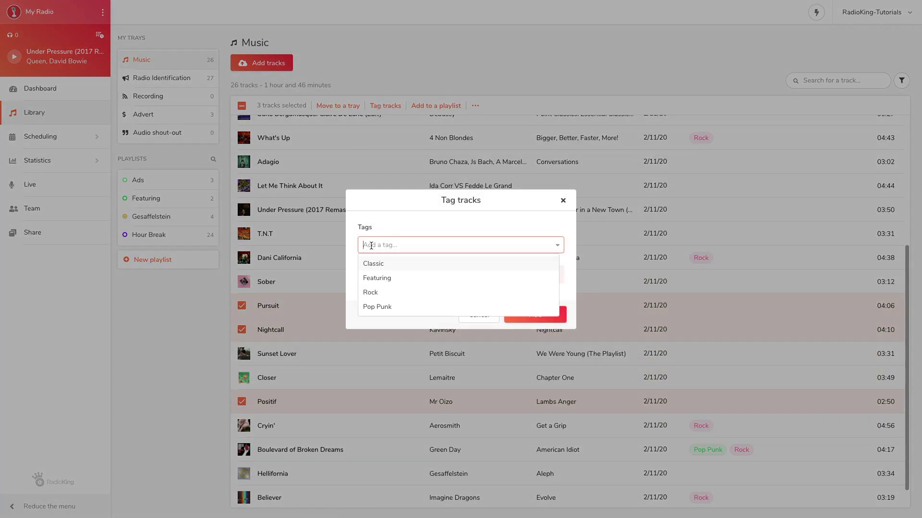
text(Electro)
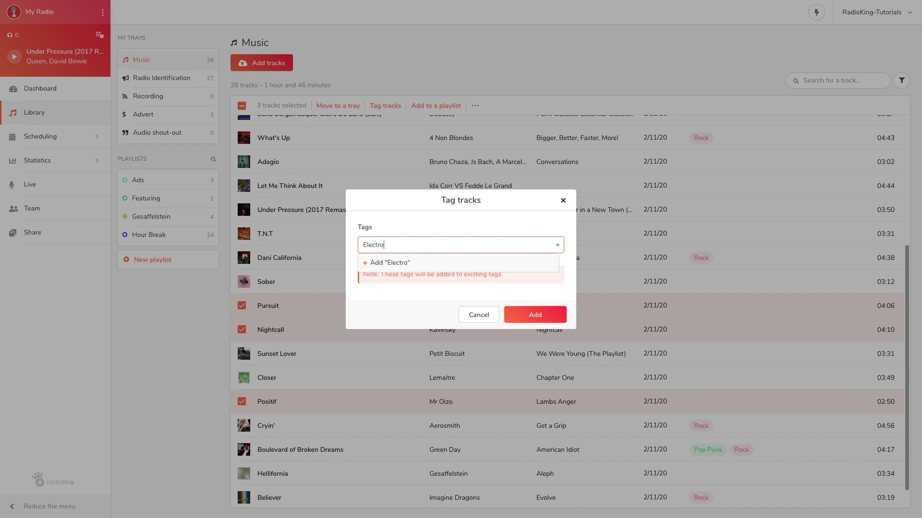
click(365, 263)
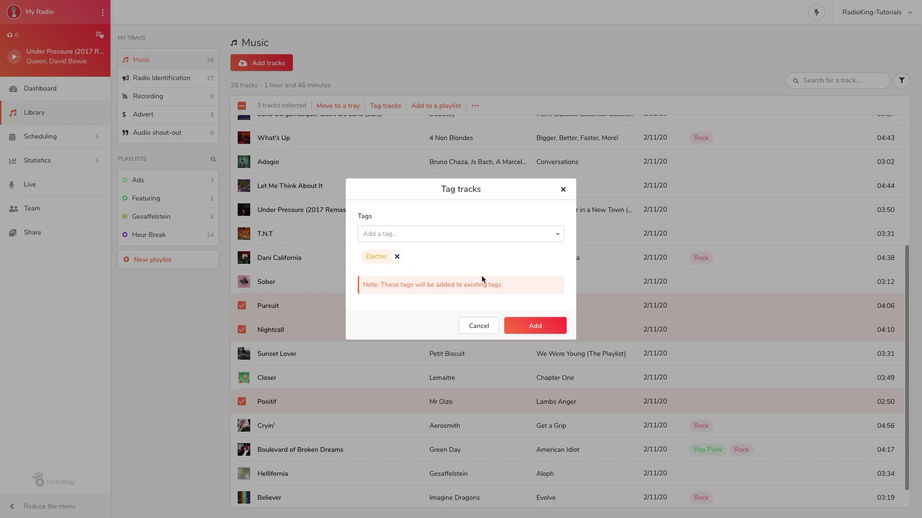
click(520, 320)
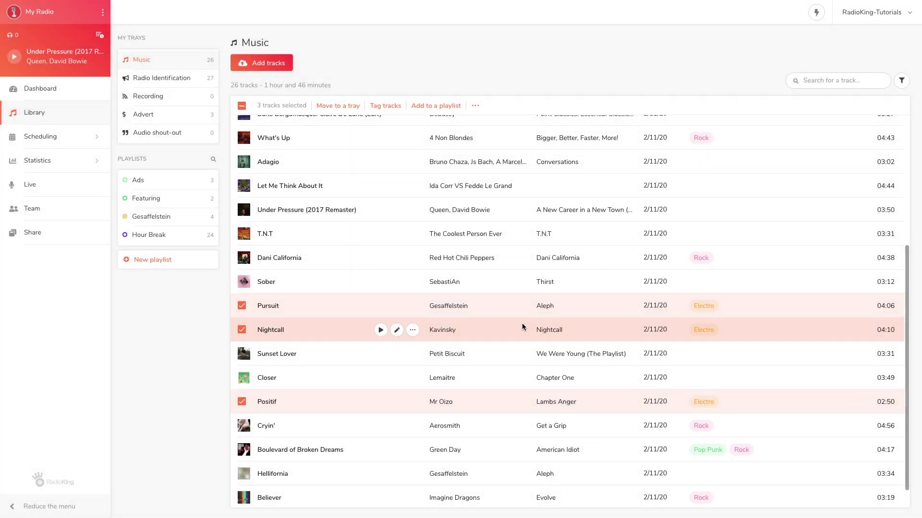
- Open the Electro tag's page and save it with the purple colour swatch
click(697, 309)
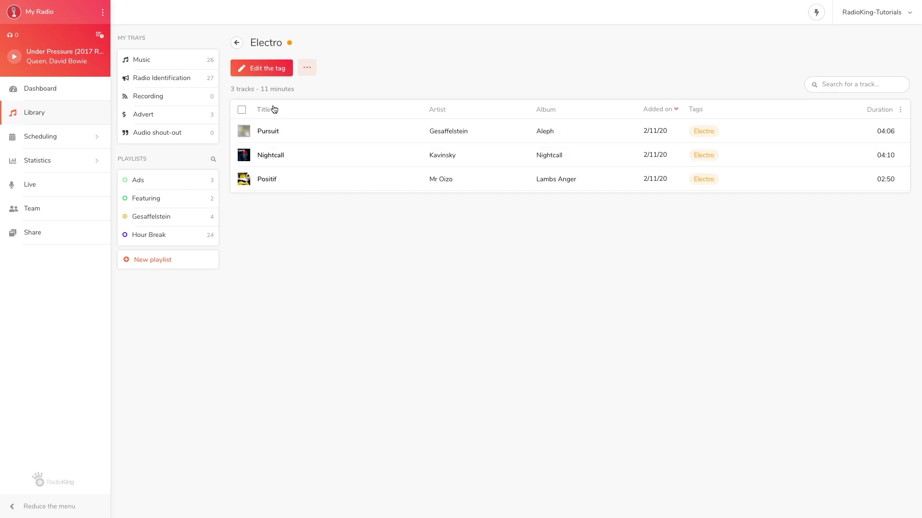
click(259, 70)
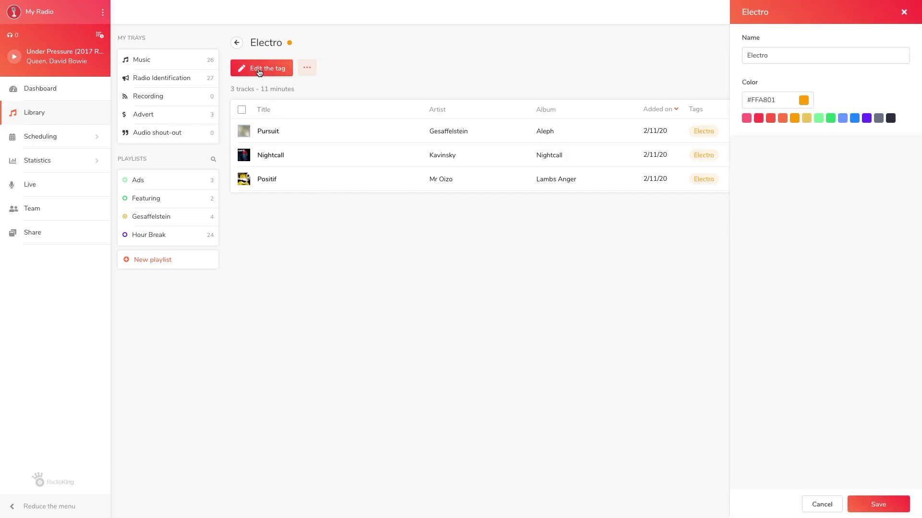
click(779, 56)
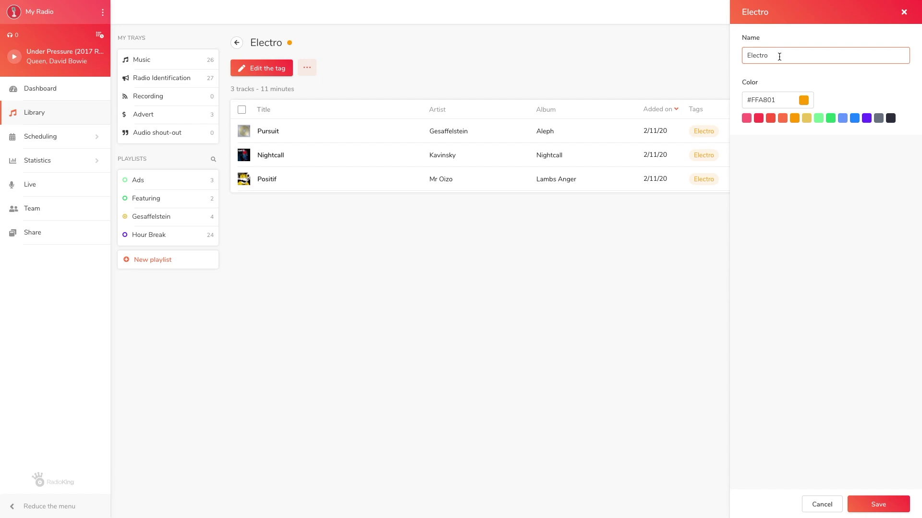
click(866, 119)
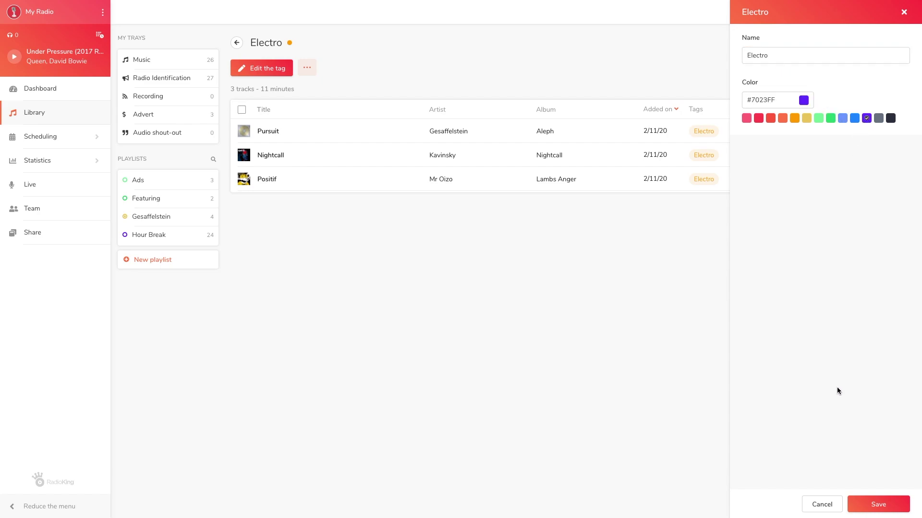
click(872, 505)
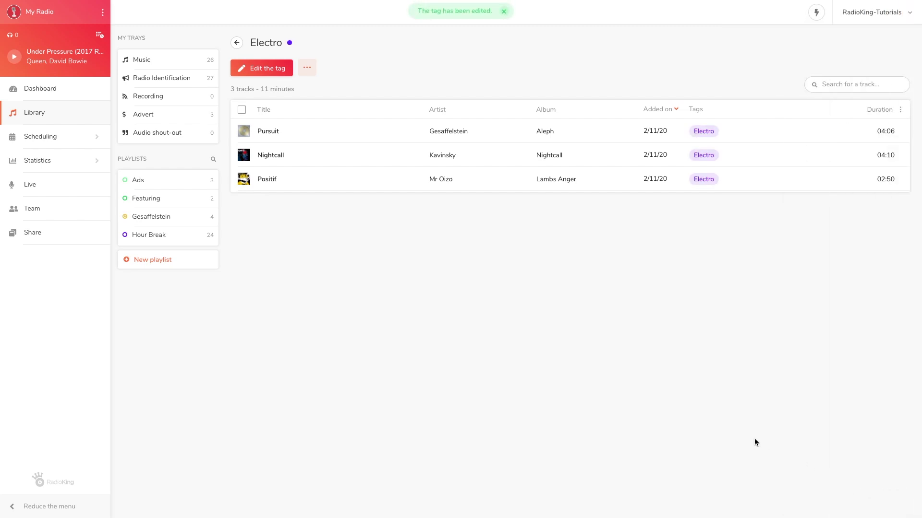
- Dismiss the Electro tag's options menu without deleting, and go back to the Library
click(307, 69)
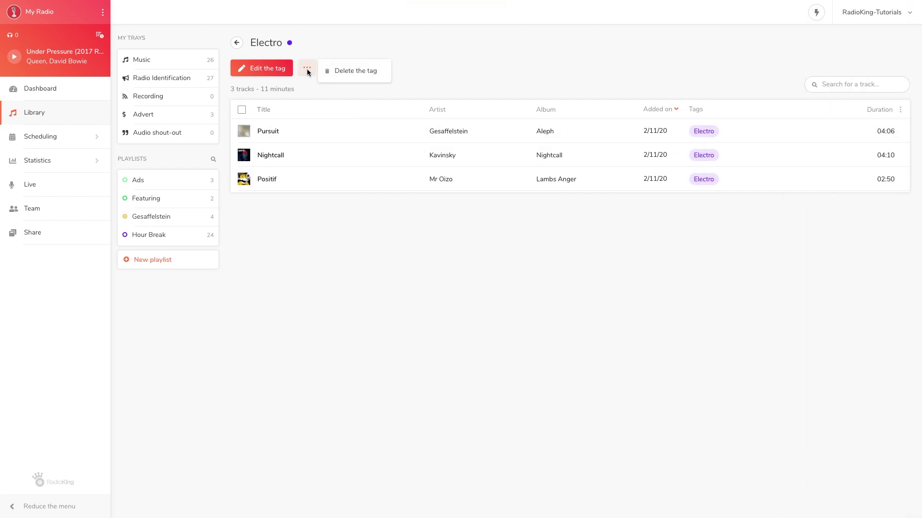
click(337, 88)
click(82, 116)
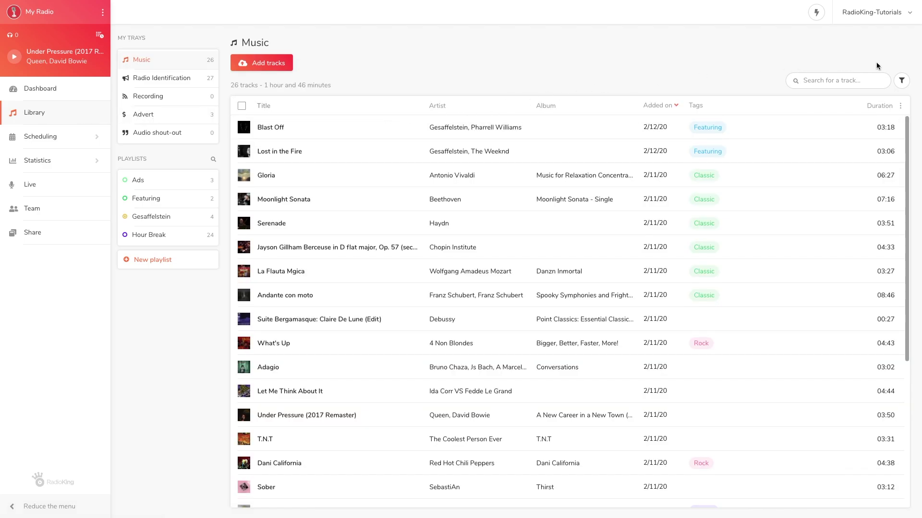
- Filter tracks by at least one of Rock or Electro, then select all nine results
click(900, 82)
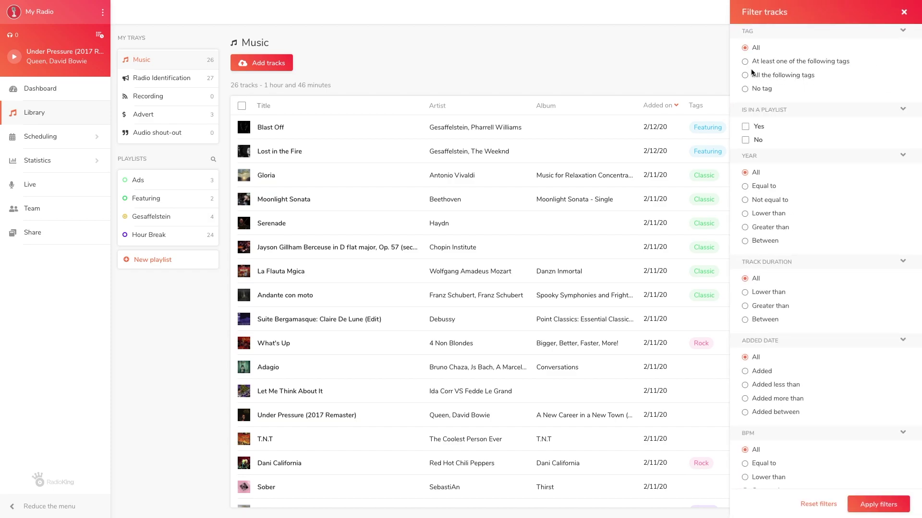
click(745, 62)
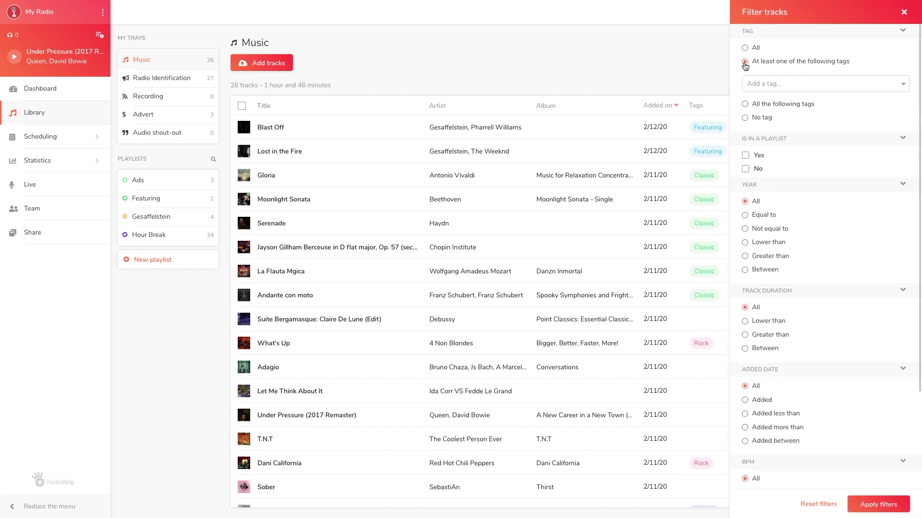
click(746, 84)
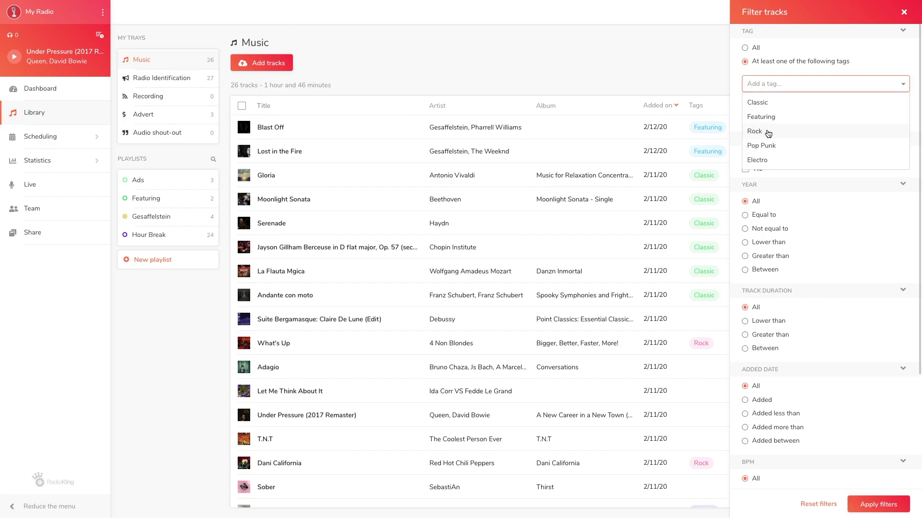
click(767, 132)
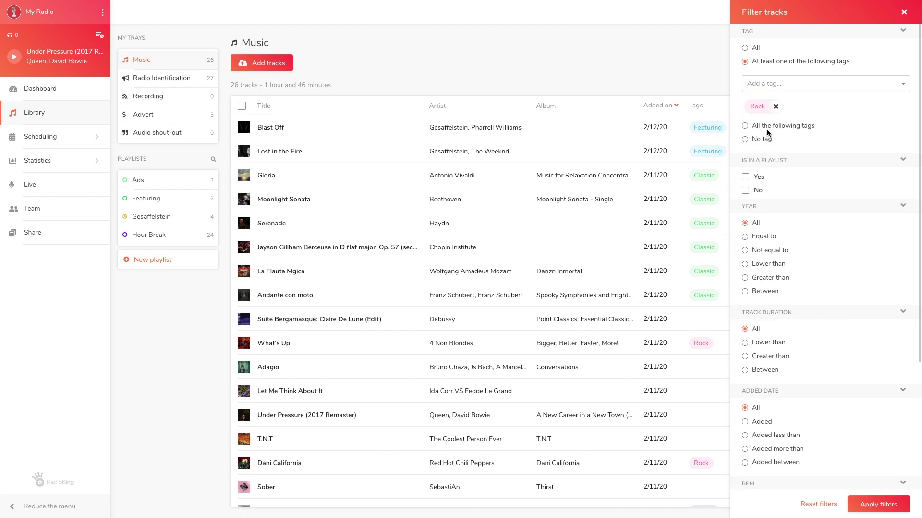
click(800, 84)
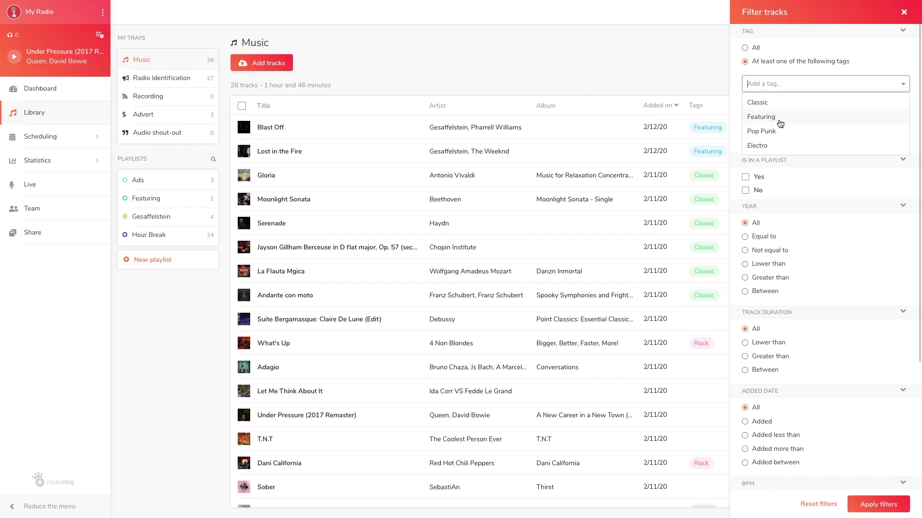
click(790, 146)
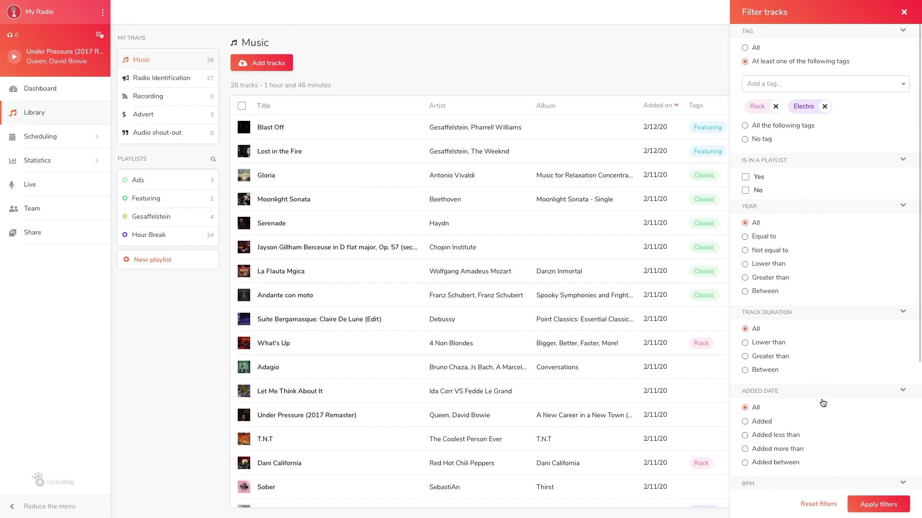
click(872, 505)
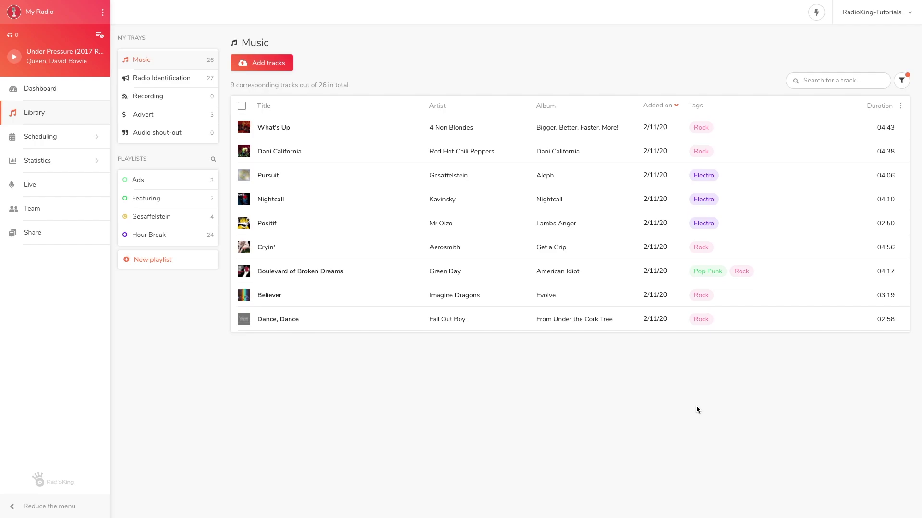
click(241, 106)
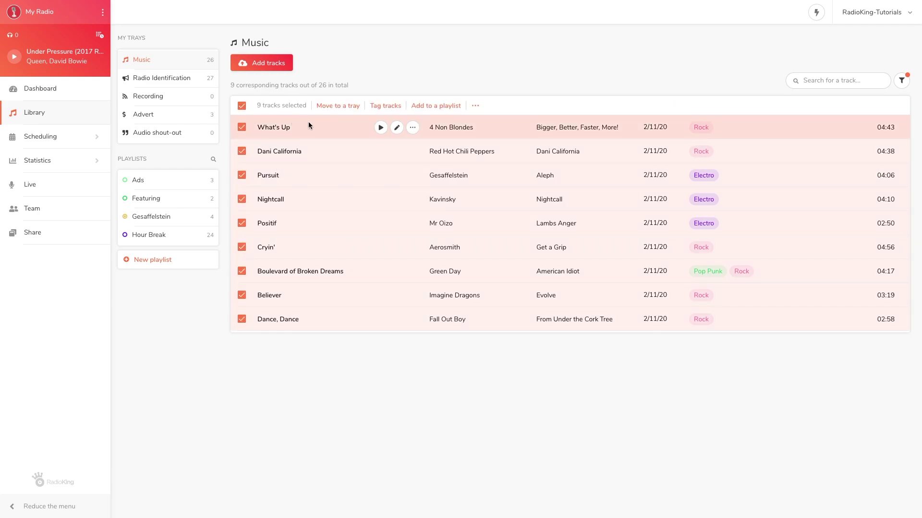
- Add the selected tracks to a new manual playlist named 'Electro Rock'
click(434, 107)
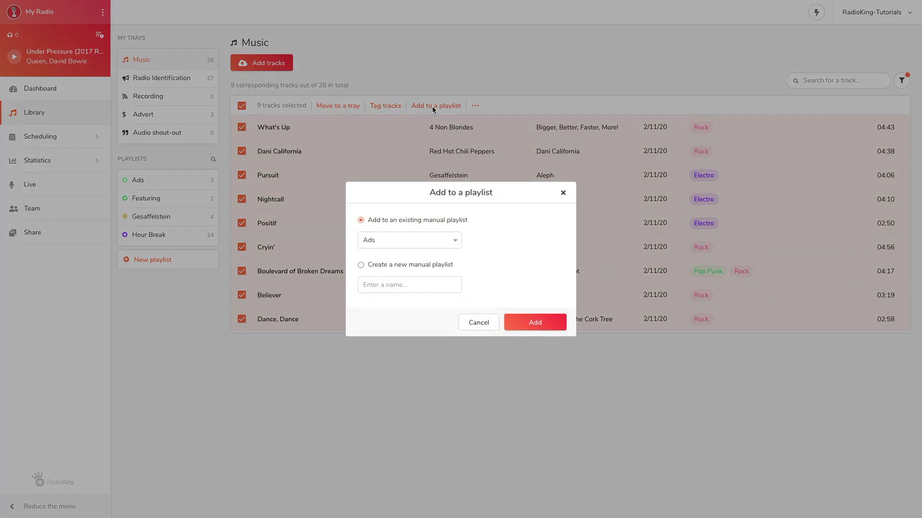
click(360, 266)
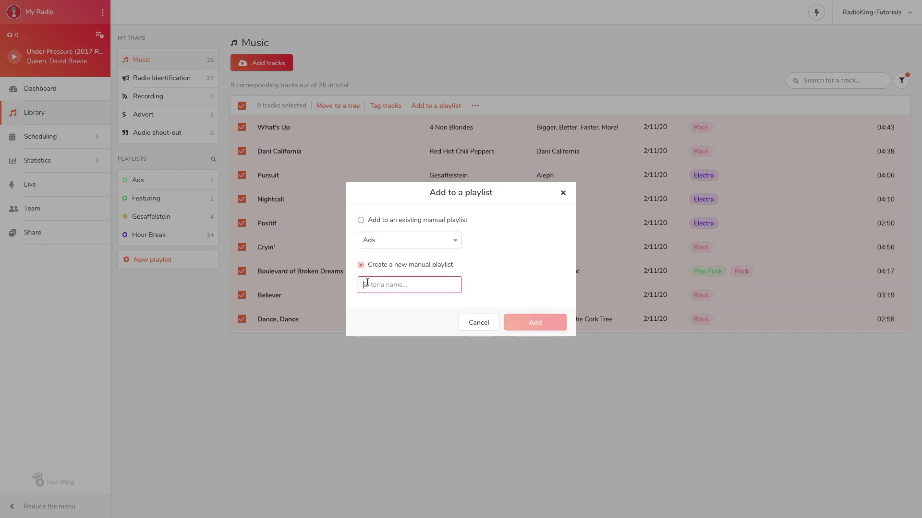
text(E)
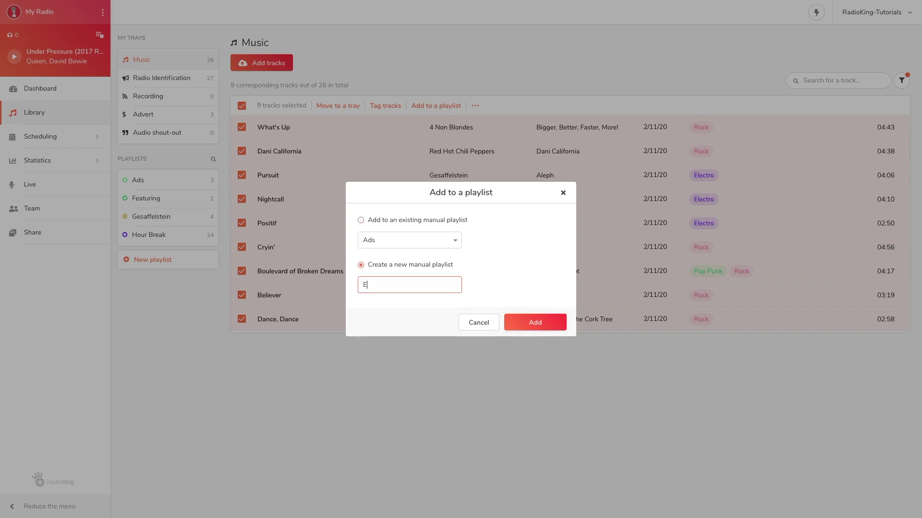
text(lectro R)
text(ock)
click(515, 323)
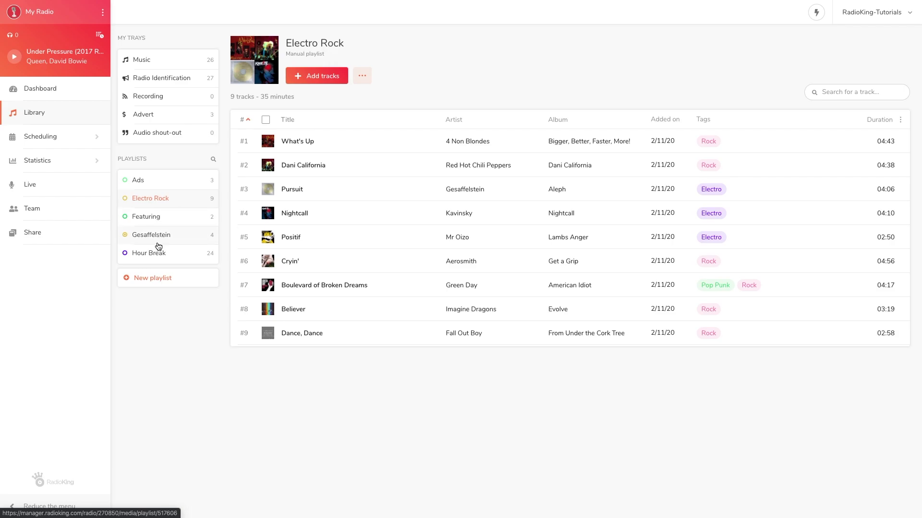
- Start a new automatic playlist named 'Classics' with the light green colour
click(154, 281)
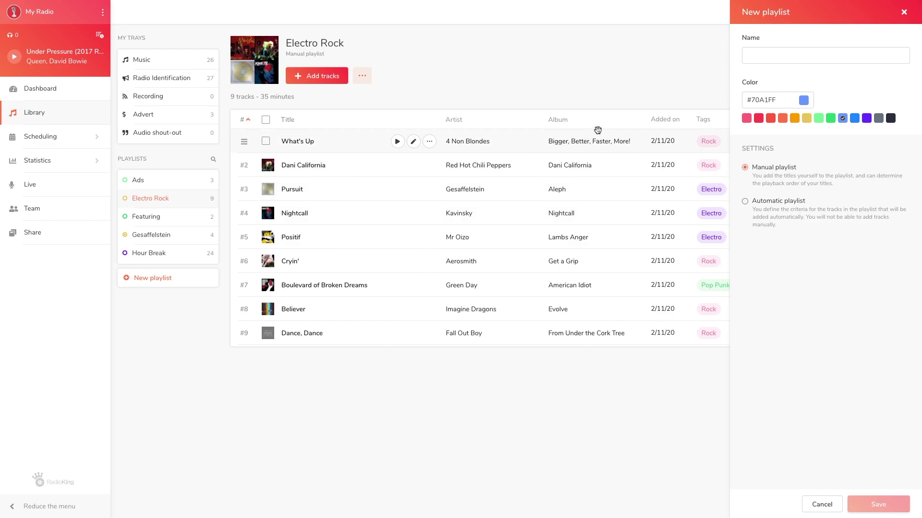
click(772, 57)
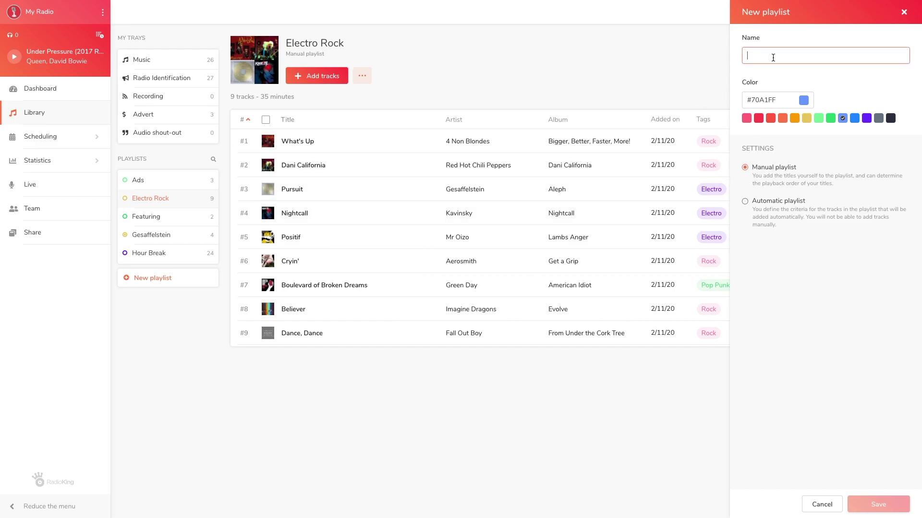
text(Class)
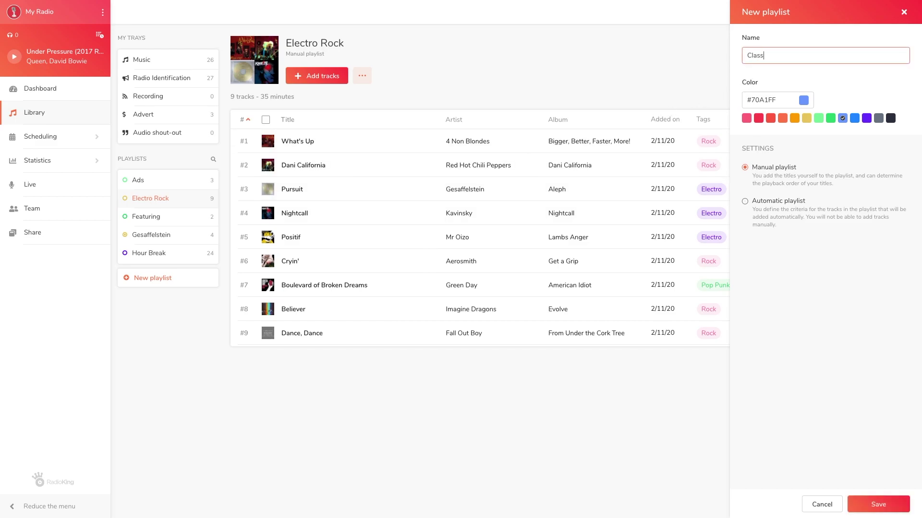
text(ics)
click(818, 118)
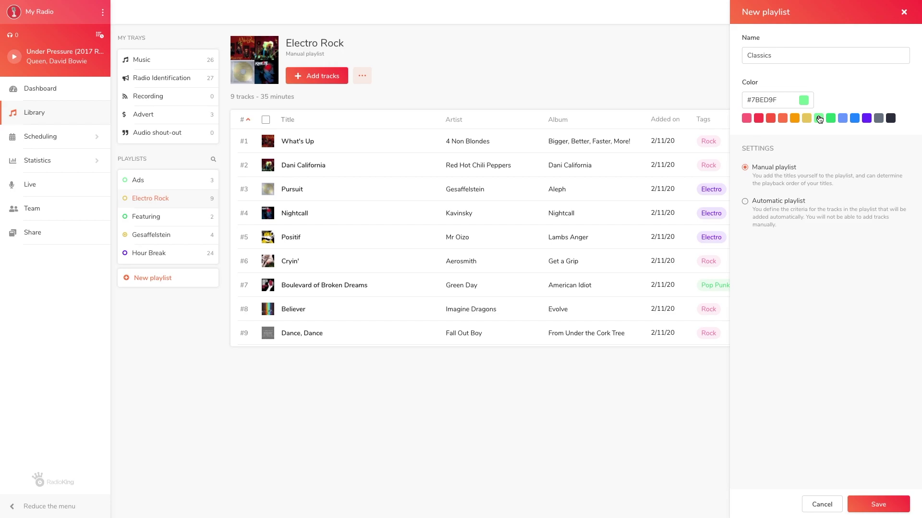
click(746, 204)
- Add a 'Tag contains Classic' criterion, save Classics, then open the knowledge base
click(755, 288)
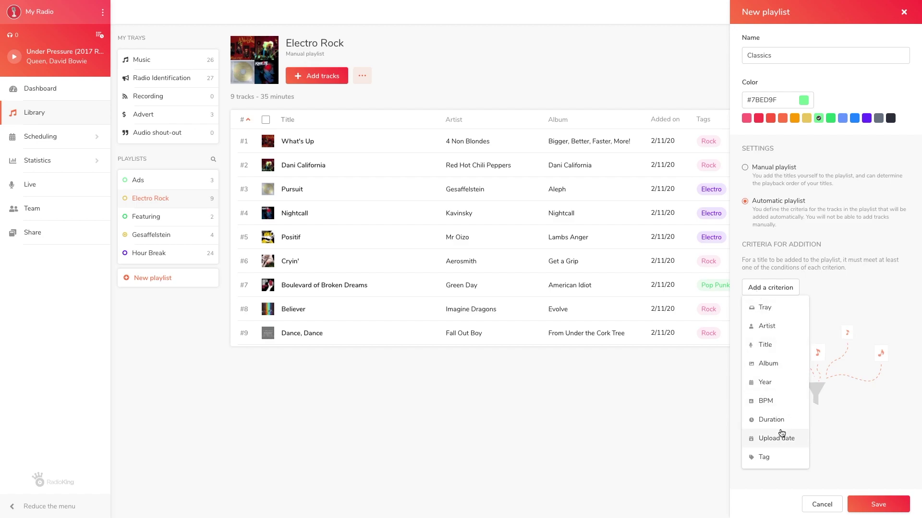
click(783, 459)
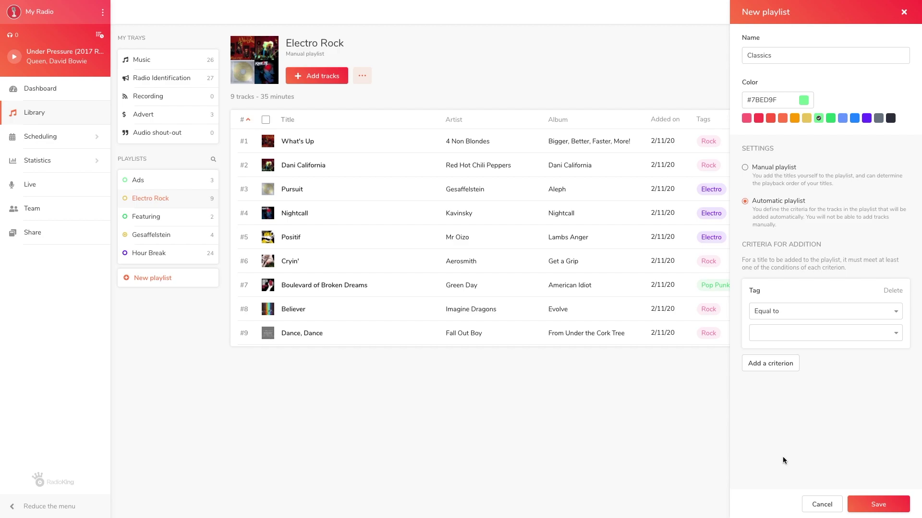
click(847, 313)
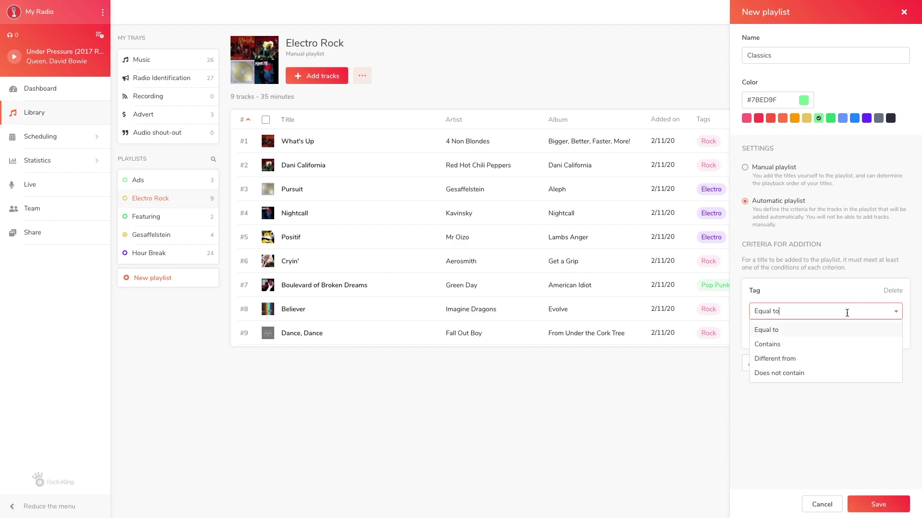
click(790, 345)
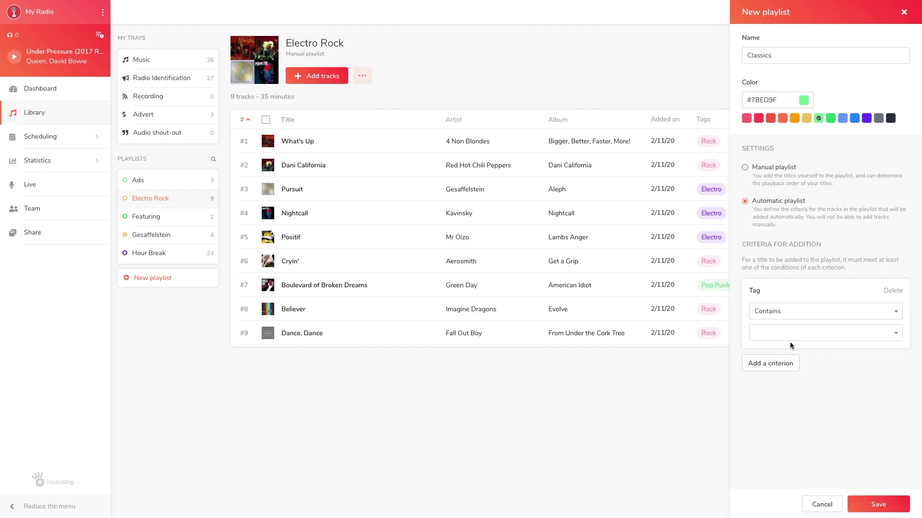
click(795, 336)
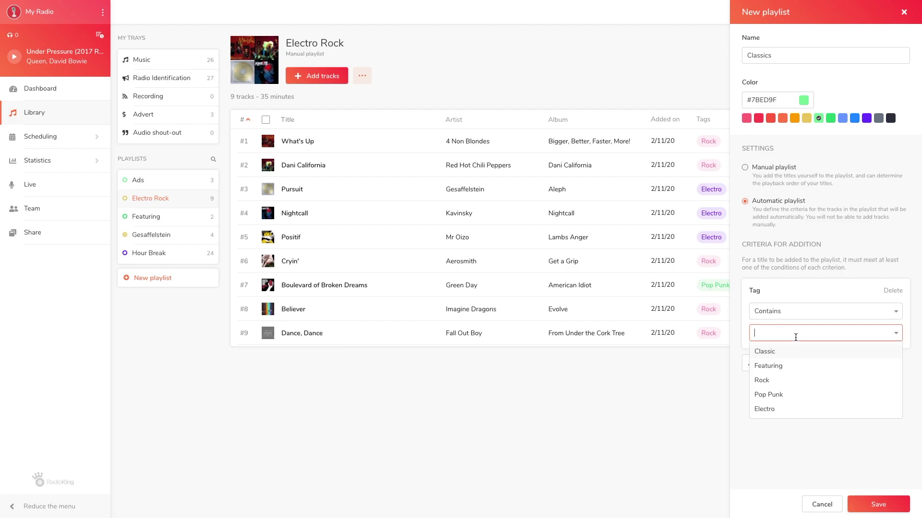
click(789, 353)
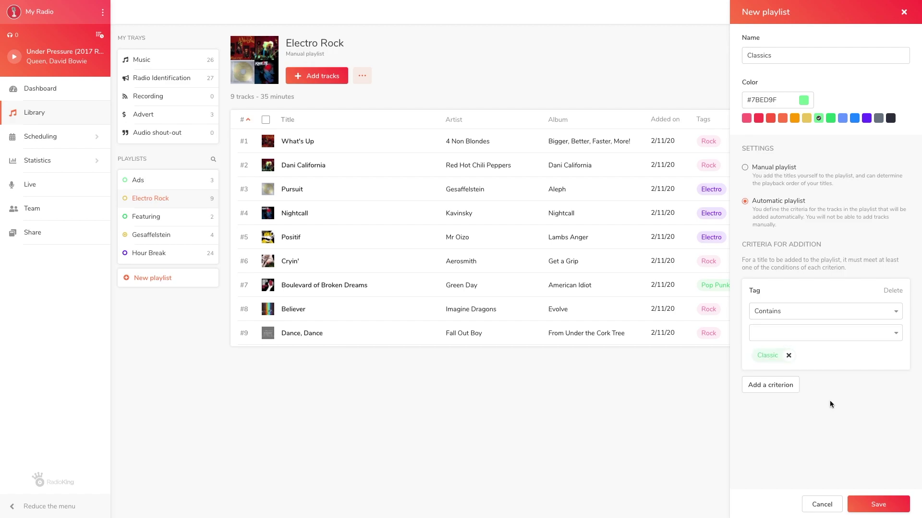
click(865, 501)
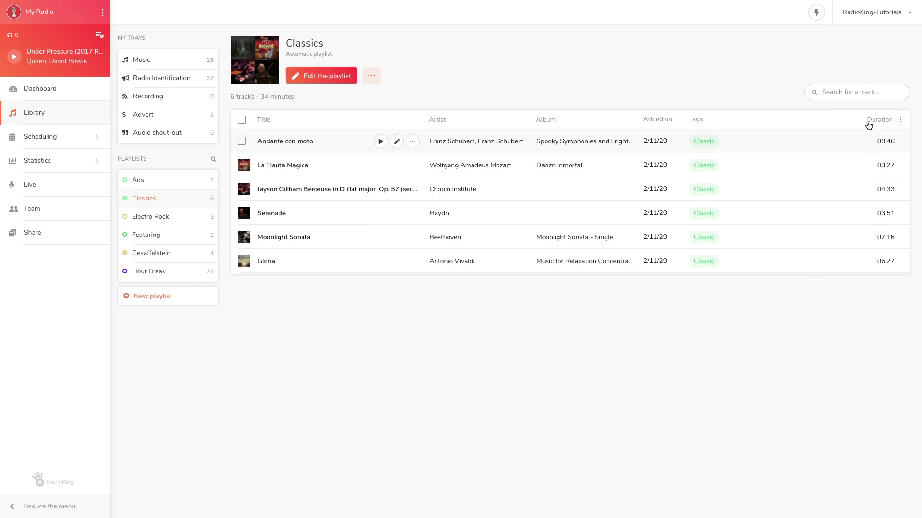
click(888, 14)
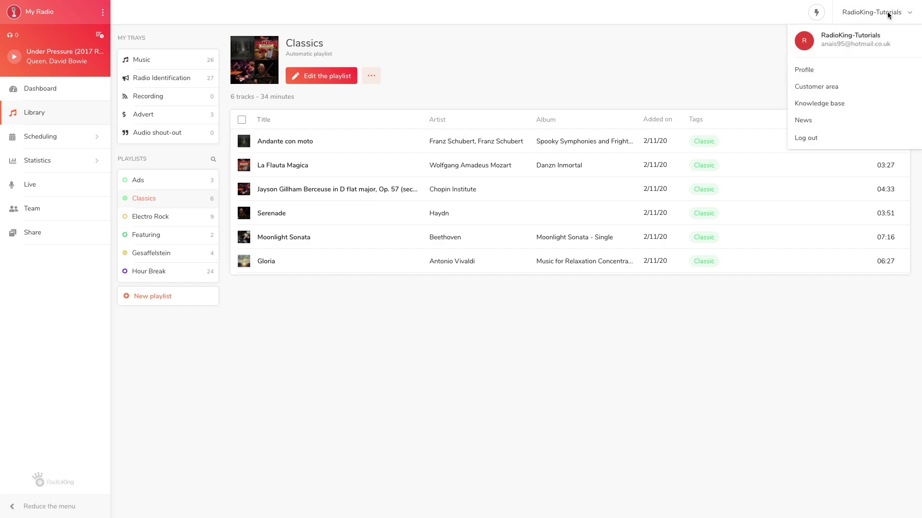
click(849, 102)
scroll(852, 105, down, 2)
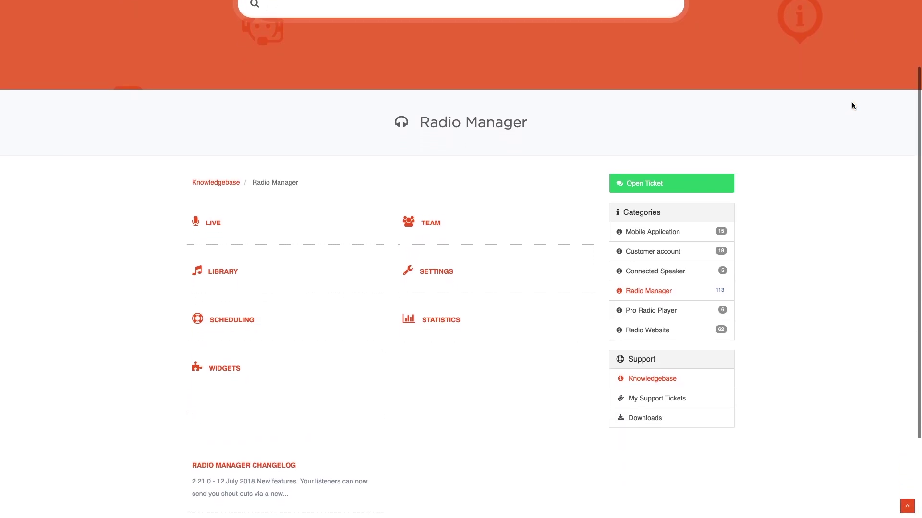